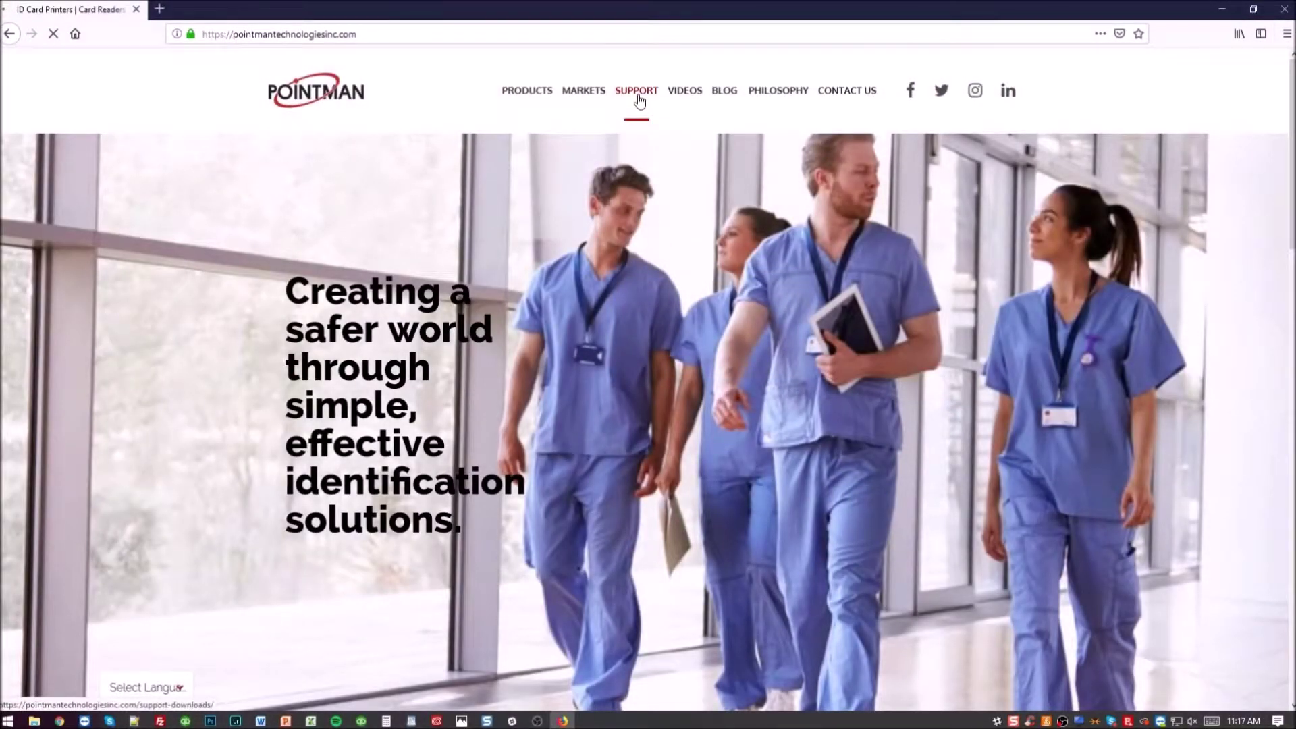
pyautogui.scroll(-2, 496, 416)
pyautogui.scroll(-2, 495, 425)
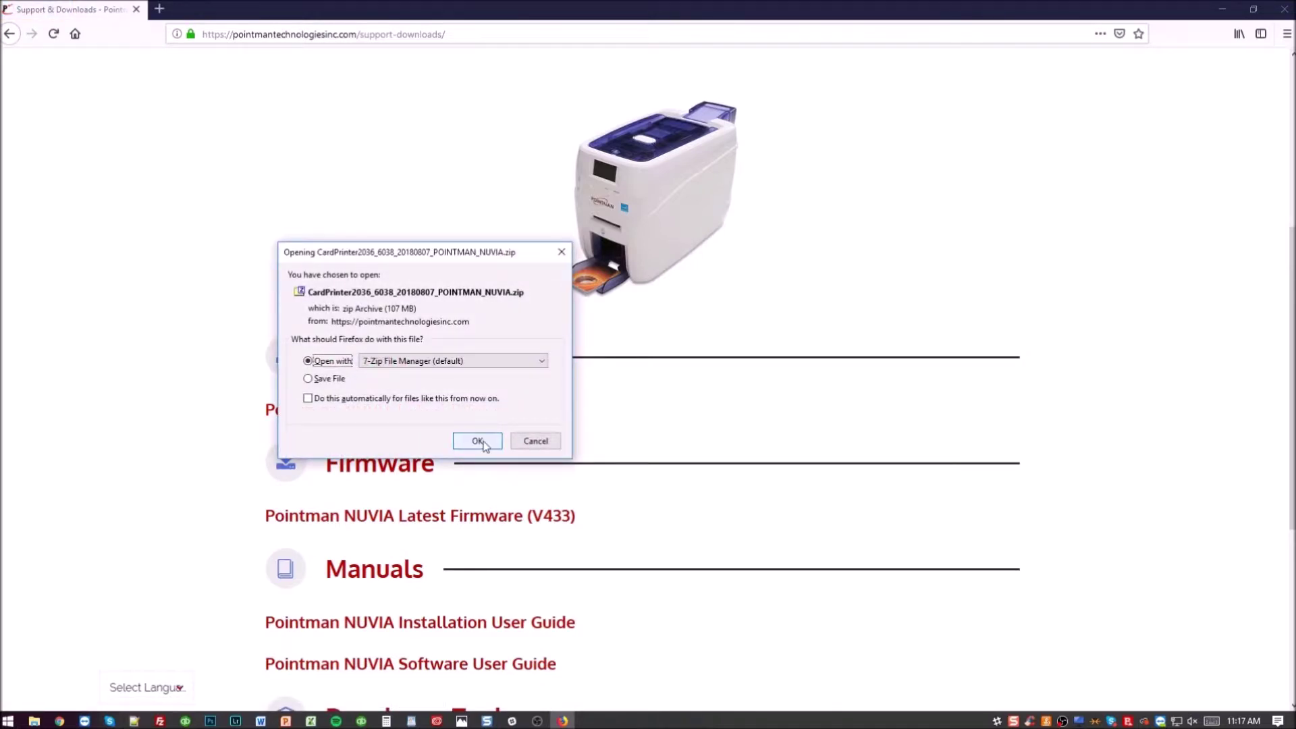
# Open the downloaded NUVIA driver package in 7-Zip File Manager.
pyautogui.click(483, 446)
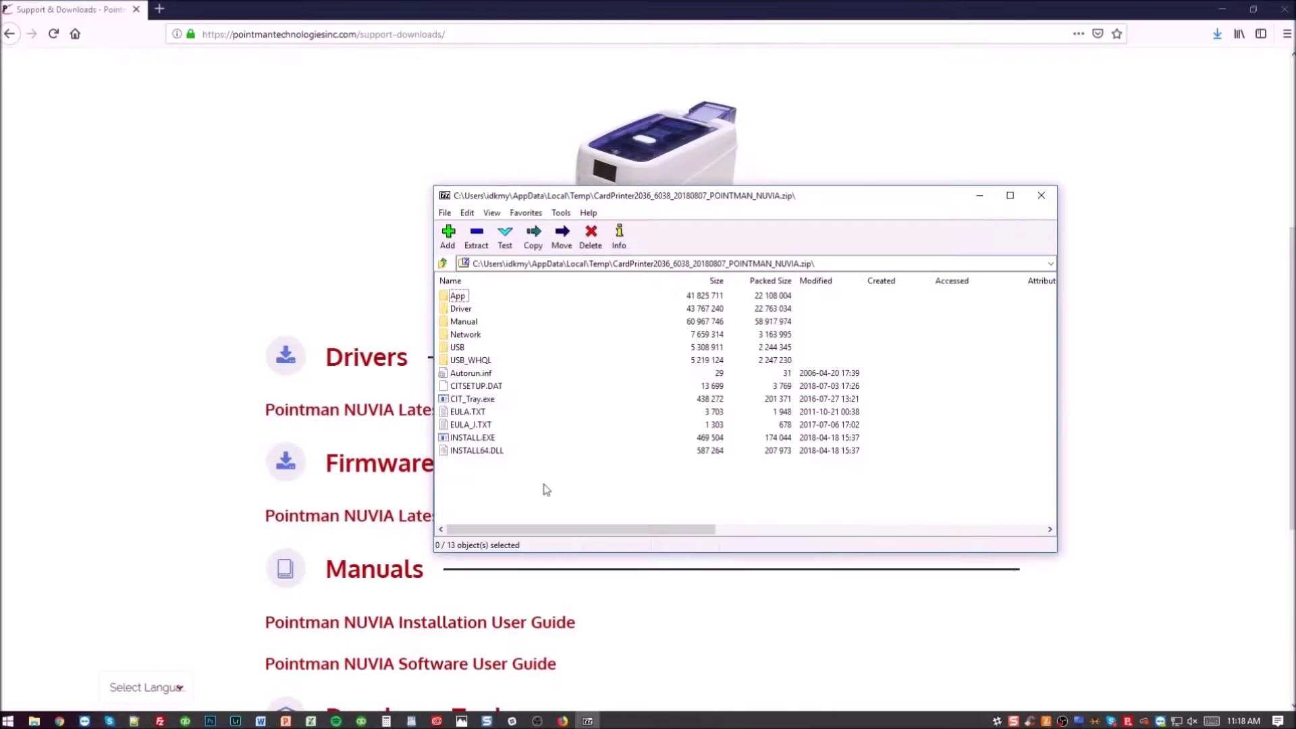
# Extract the NUVIA driver package into the Pointman Technologies\software folder.
pyautogui.click(476, 238)
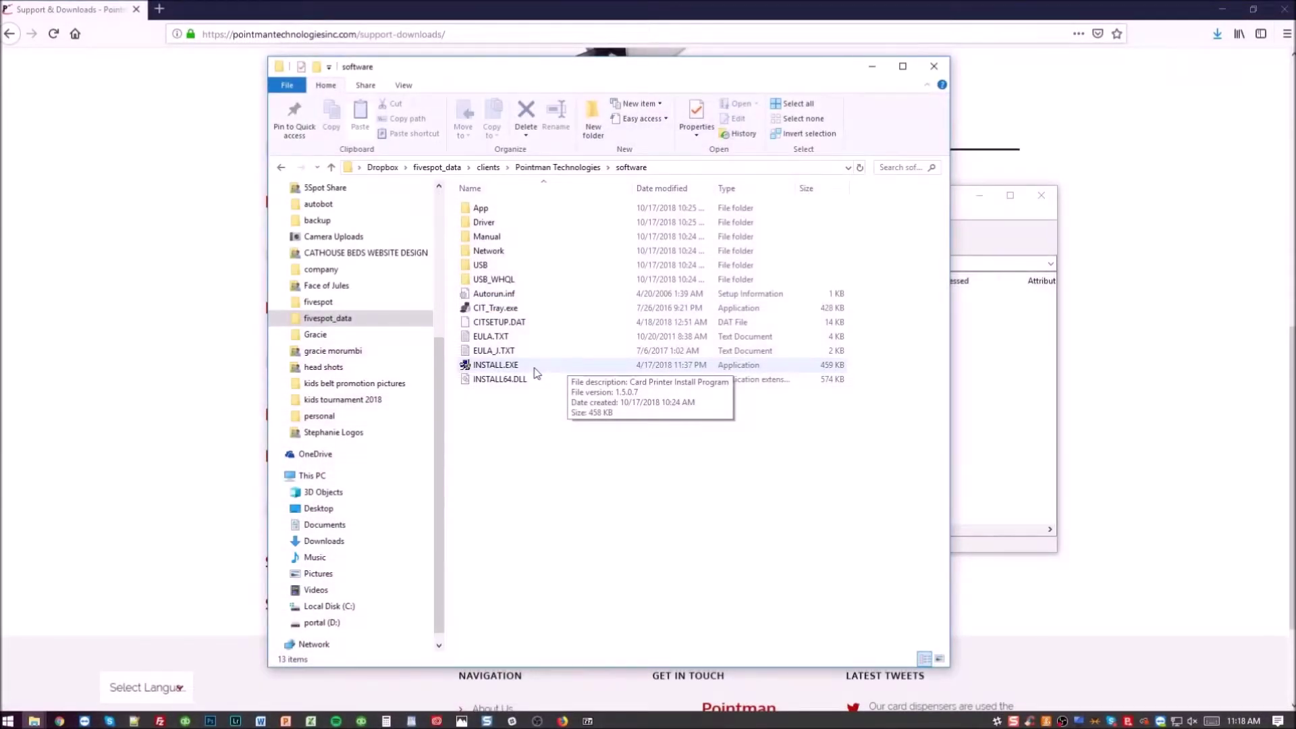
# Run INSTALL.EXE, keep Card Designer Software and Card Printer Driver selected, and accept the license.
pyautogui.doubleClick(525, 370)
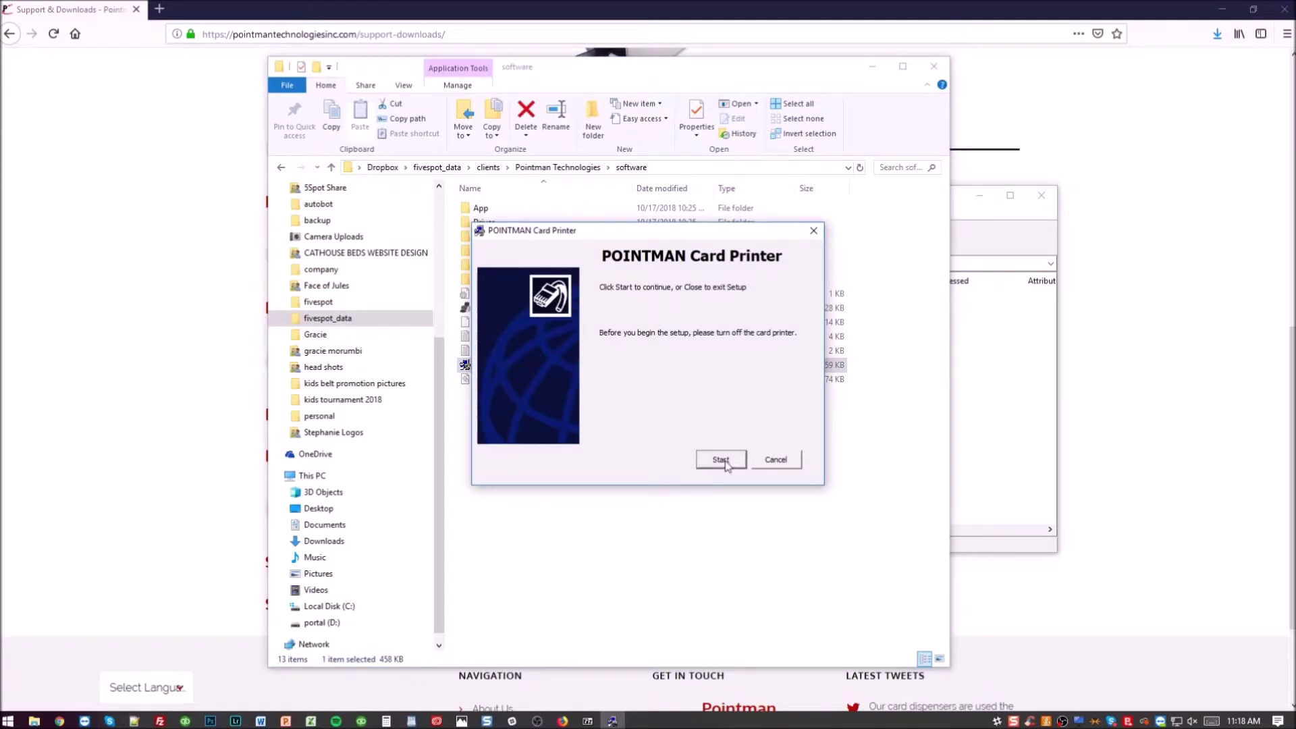
pyautogui.click(724, 464)
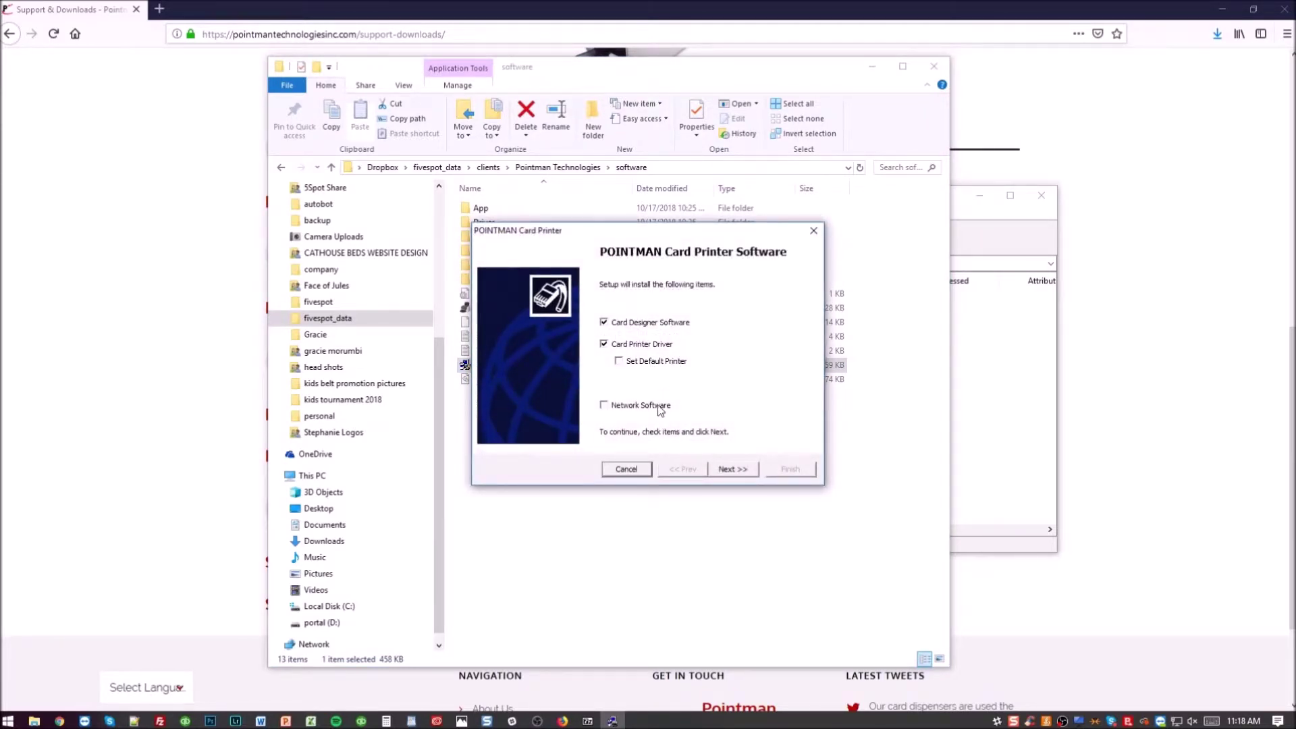
pyautogui.click(733, 470)
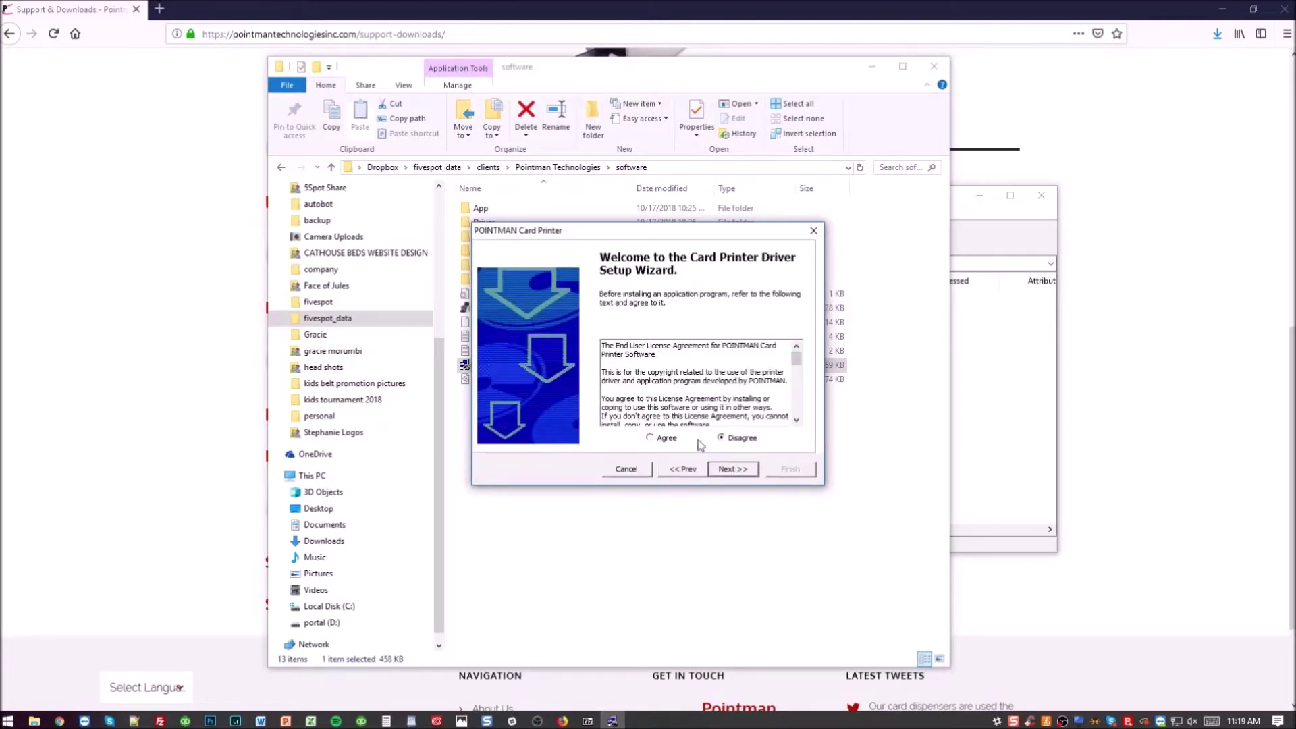
pyautogui.scroll(-2, 701, 388)
pyautogui.scroll(-2, 699, 385)
pyautogui.scroll(-2, 693, 381)
pyautogui.scroll(-2, 687, 376)
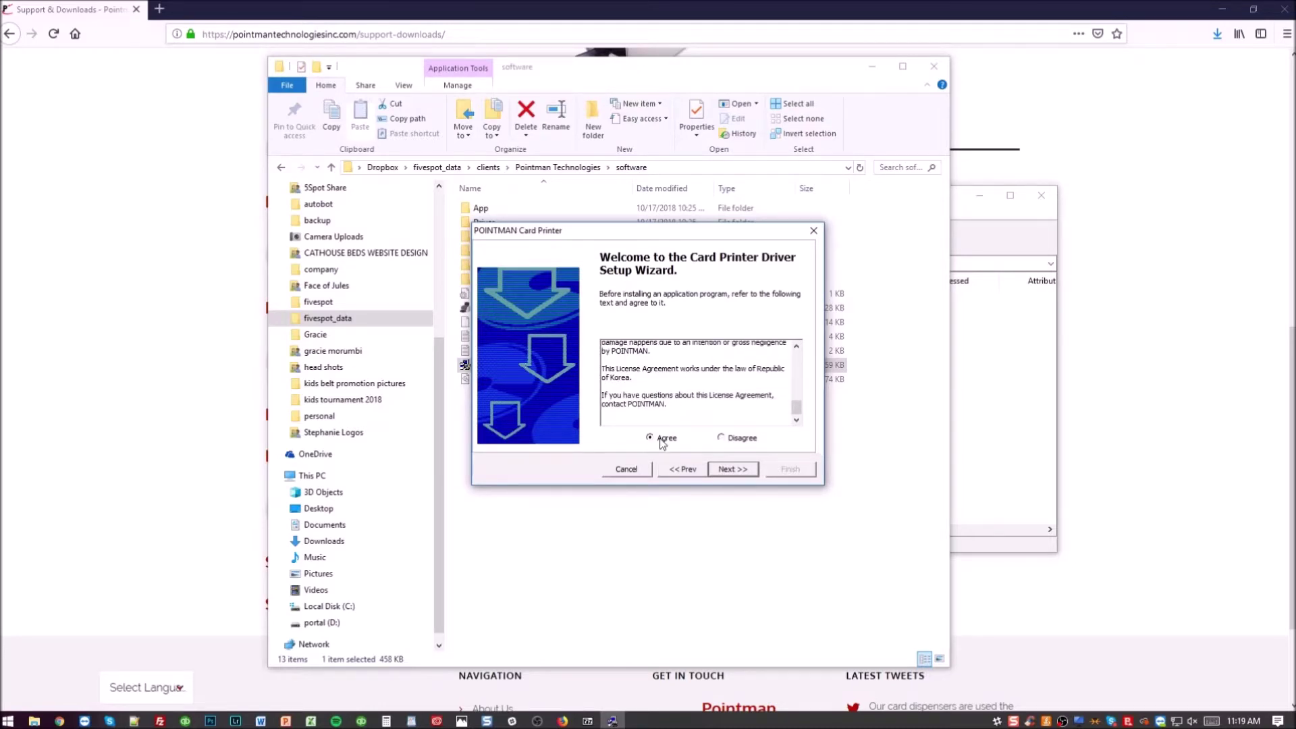
pyautogui.click(736, 470)
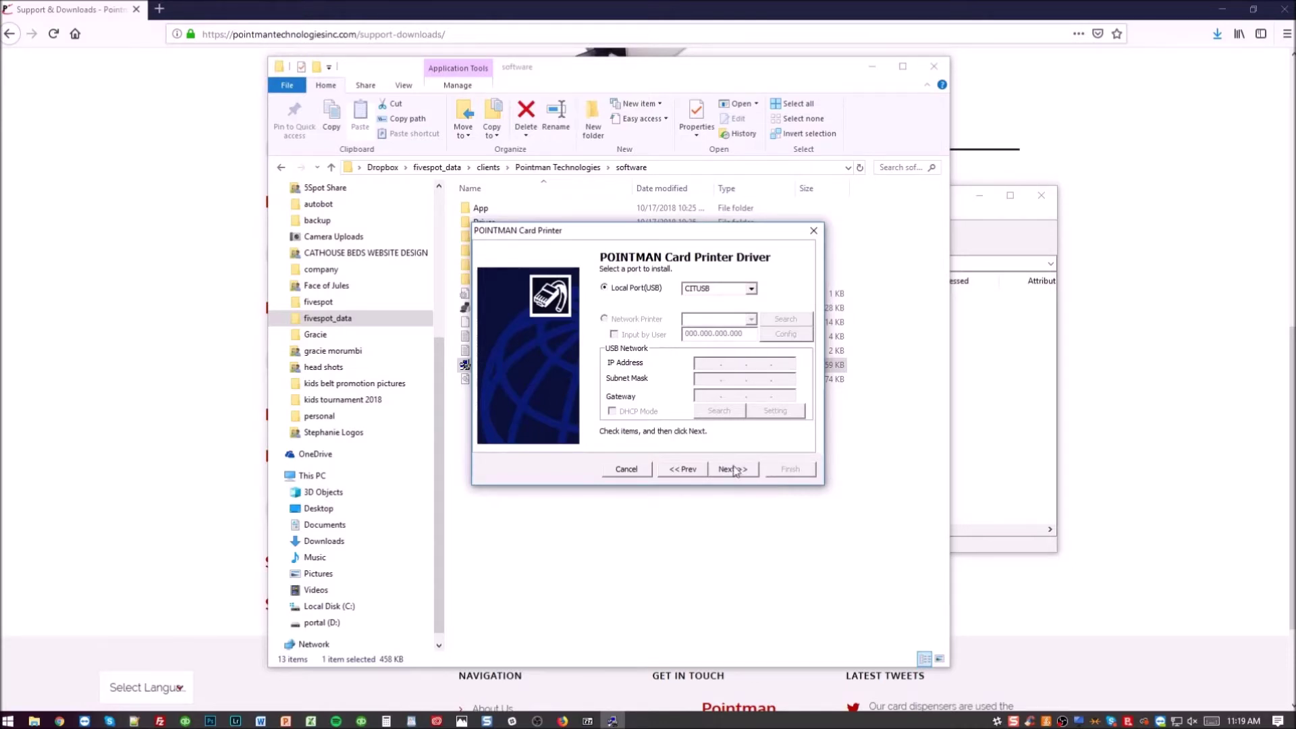
# Begin installation on the Local Port (USB) CITUSB.
pyautogui.click(735, 470)
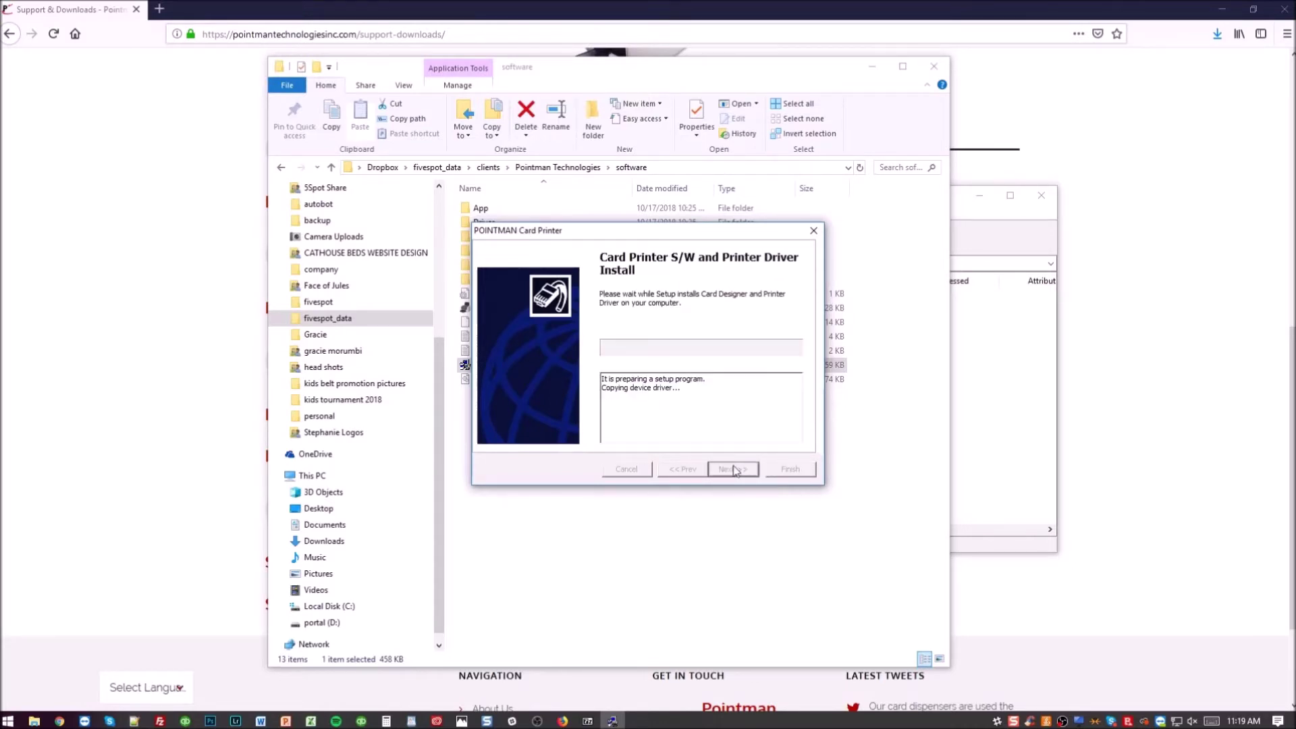